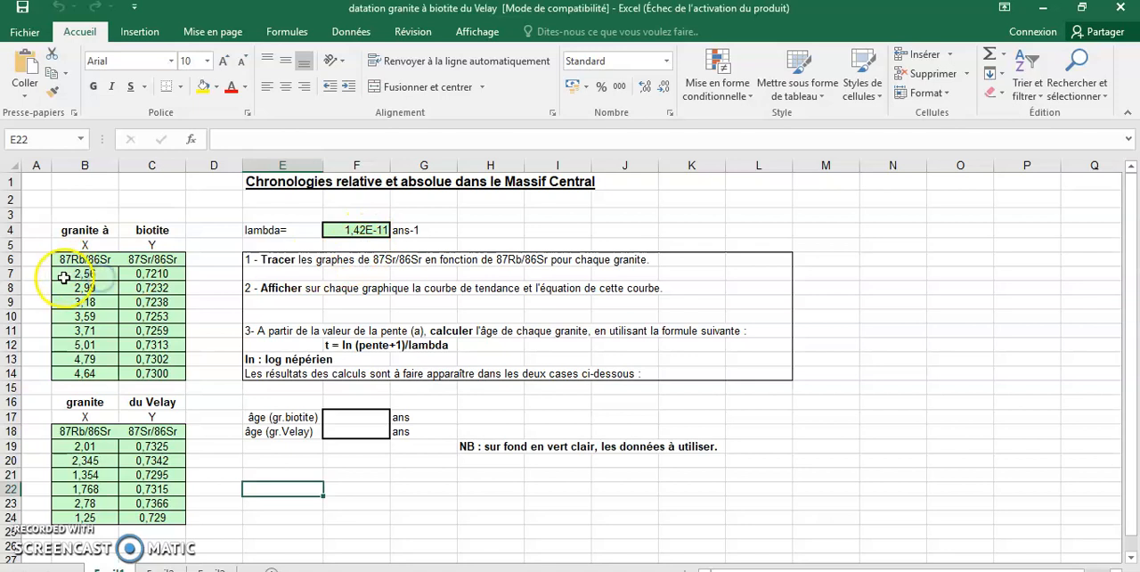
Insert a scatter chart (Nuages de points) from the biotite granite data in B7:C14
click(62, 277)
drag(64, 275, 127, 372)
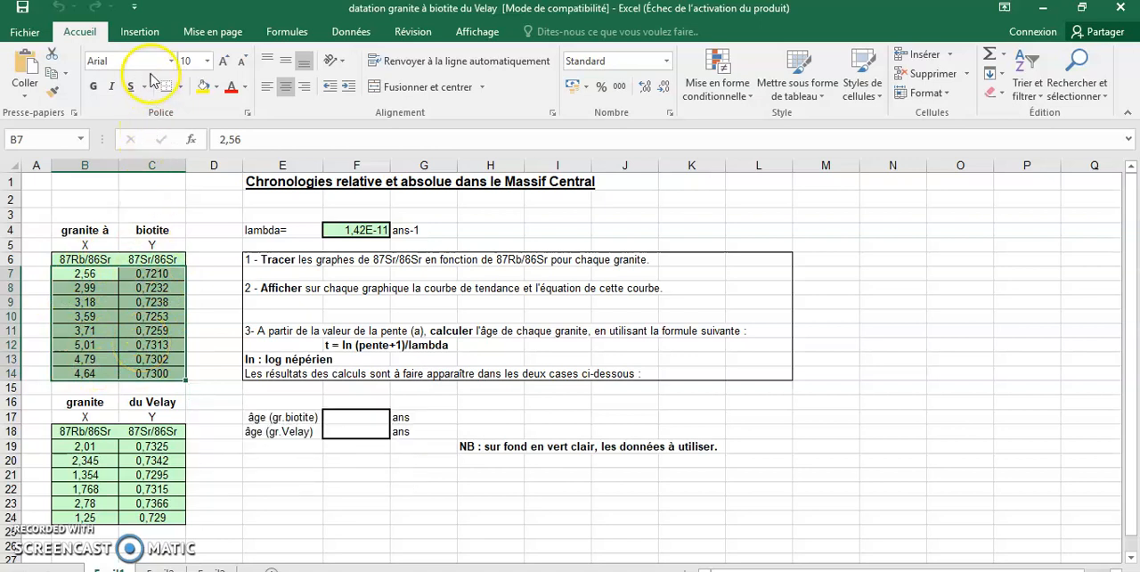
click(140, 32)
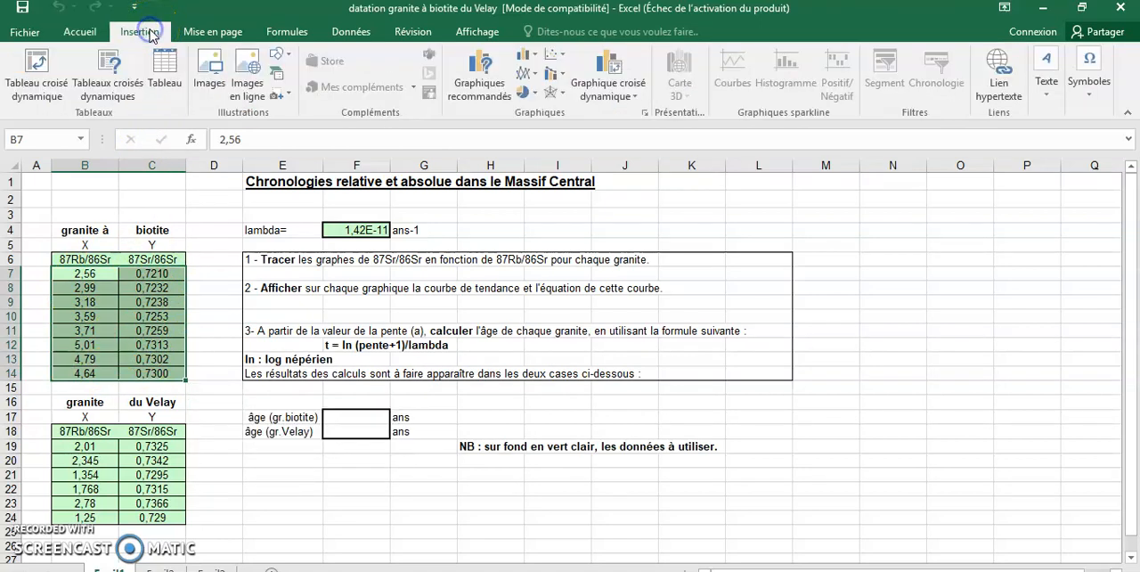
click(476, 92)
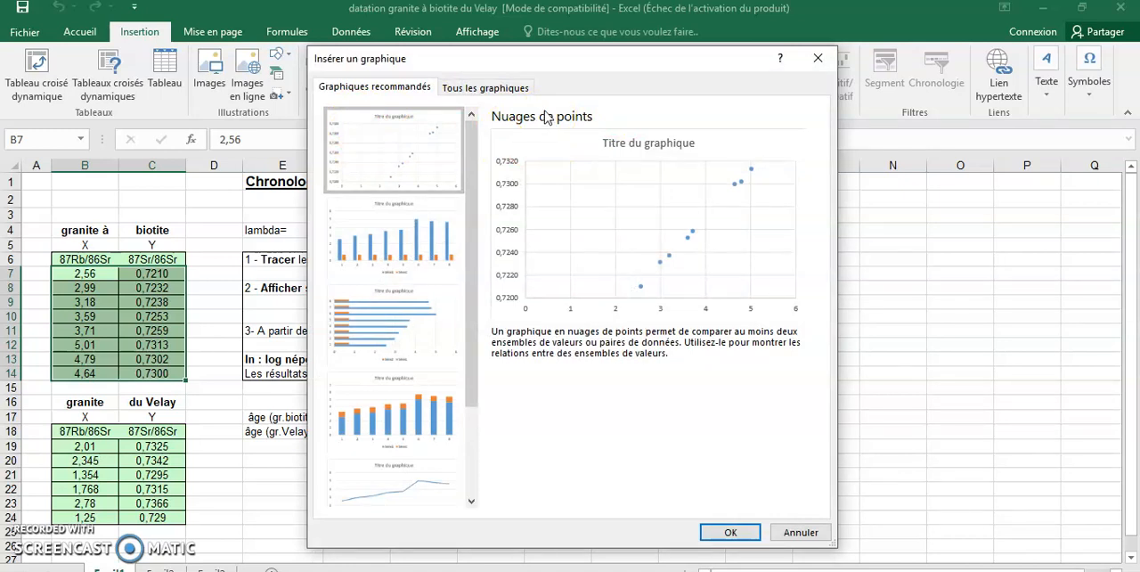
click(727, 533)
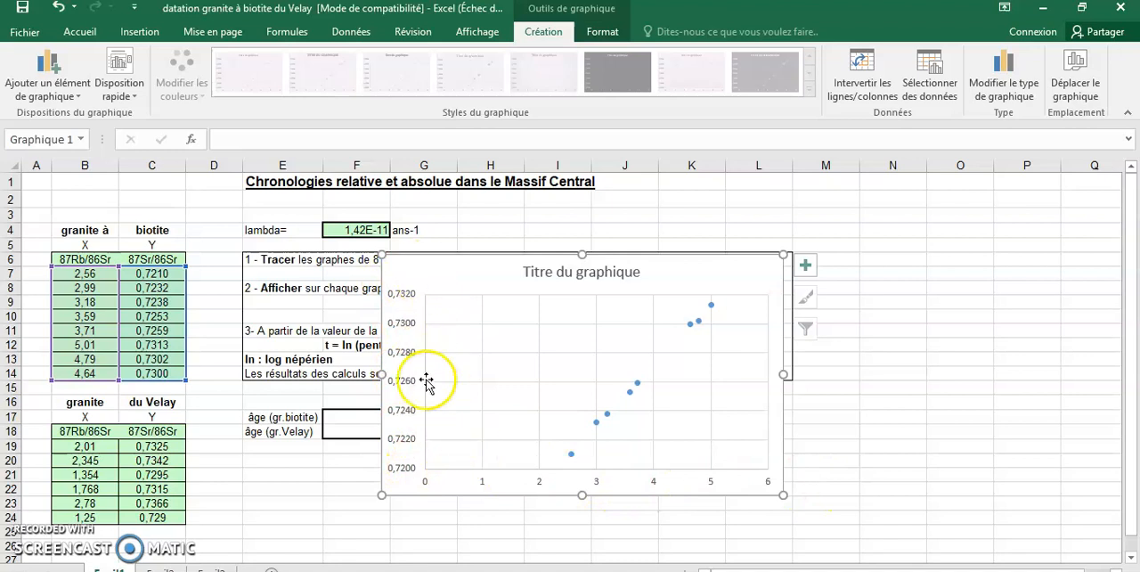
Add axis titles and a trendline to the scatter chart
click(806, 265)
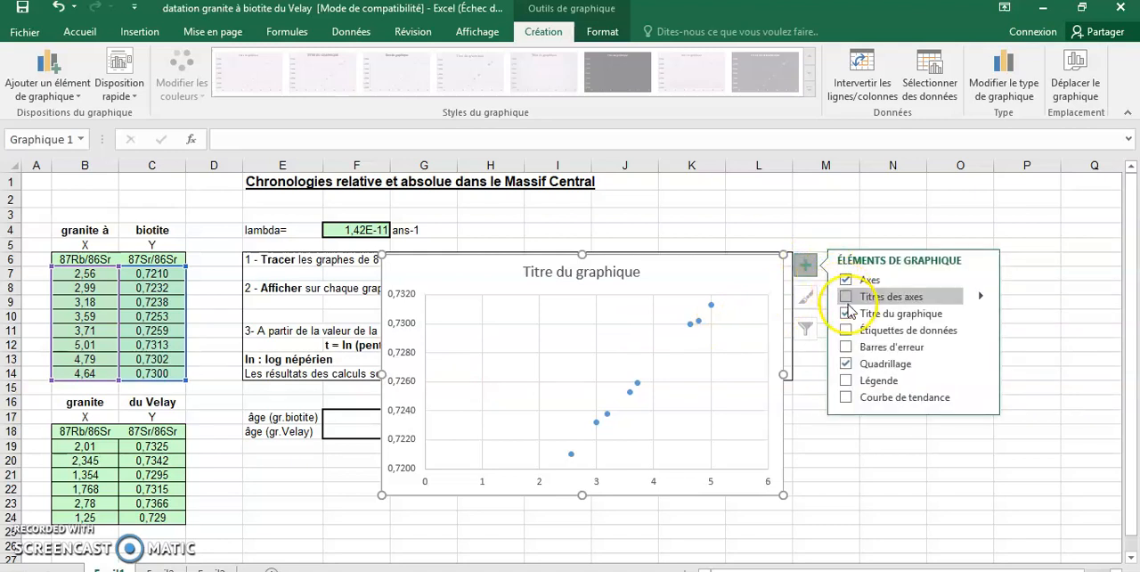
click(846, 299)
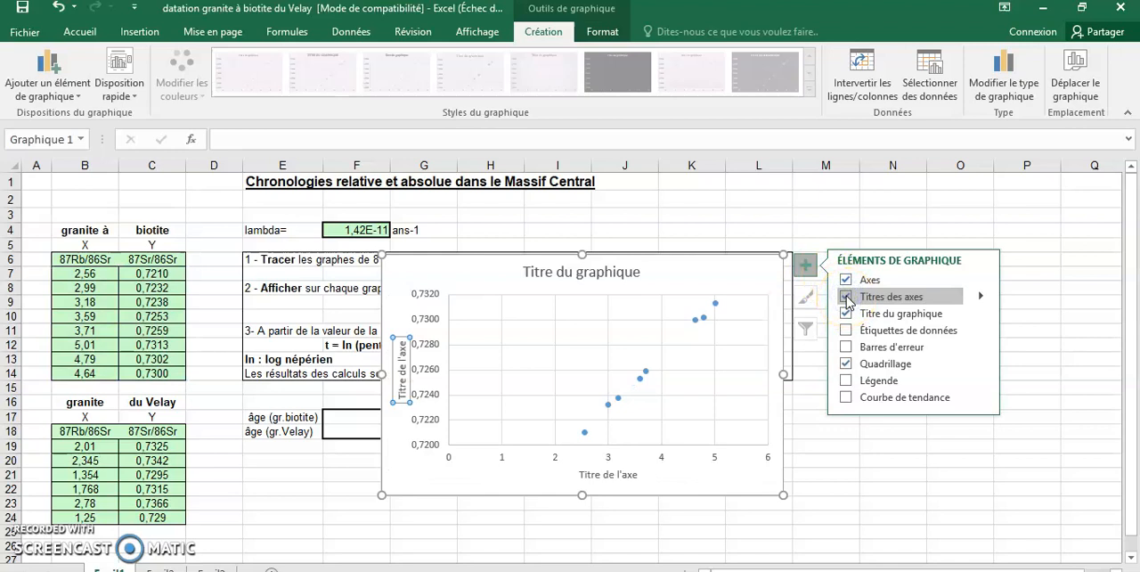
click(846, 397)
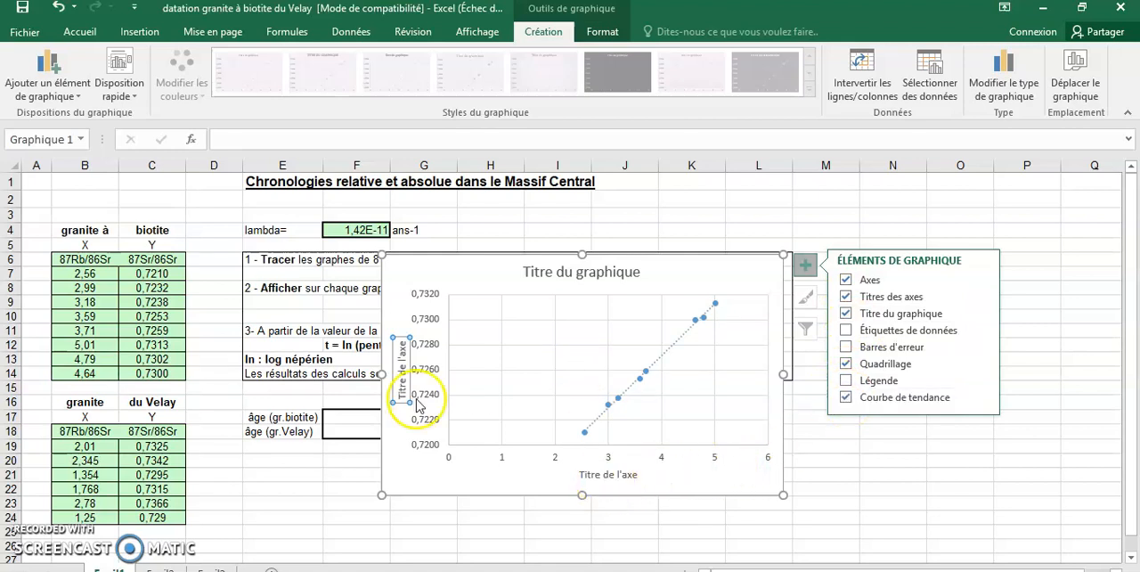
Replace the chart's vertical axis title with "87Sr/86Sr"
click(402, 367)
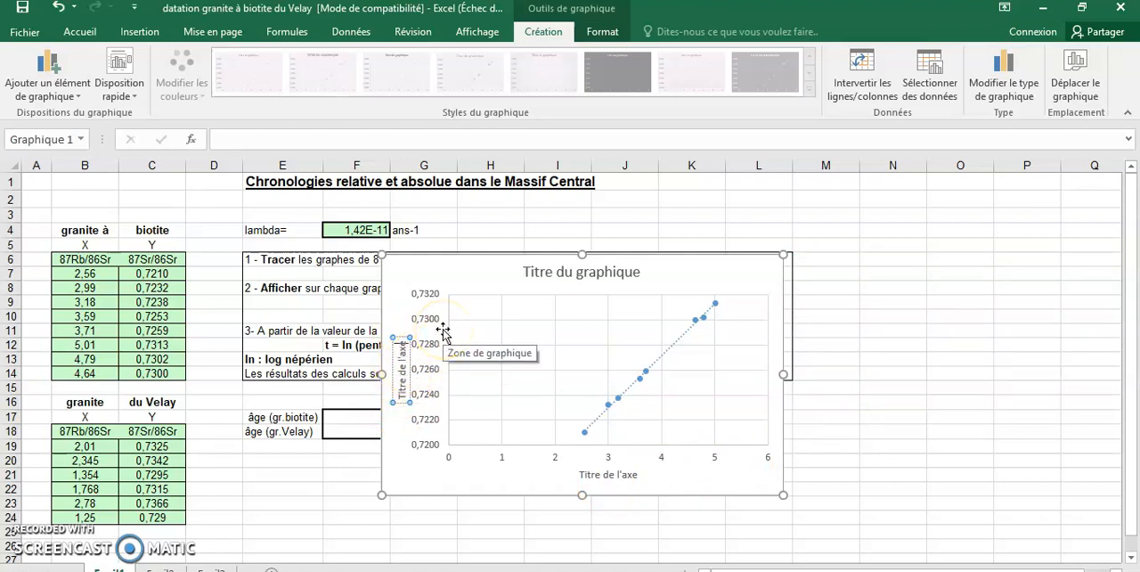
key(BackSpace)
key(BackSpace)
key(BackSpace)
key(BackSpace)
key(BackSpace)
key(BackSpace)
key(BackSpace)
key(BackSpace)
key(BackSpace)
key(BackSpace)
key(BackSpace)
key(BackSpace)
key(BackSpace)
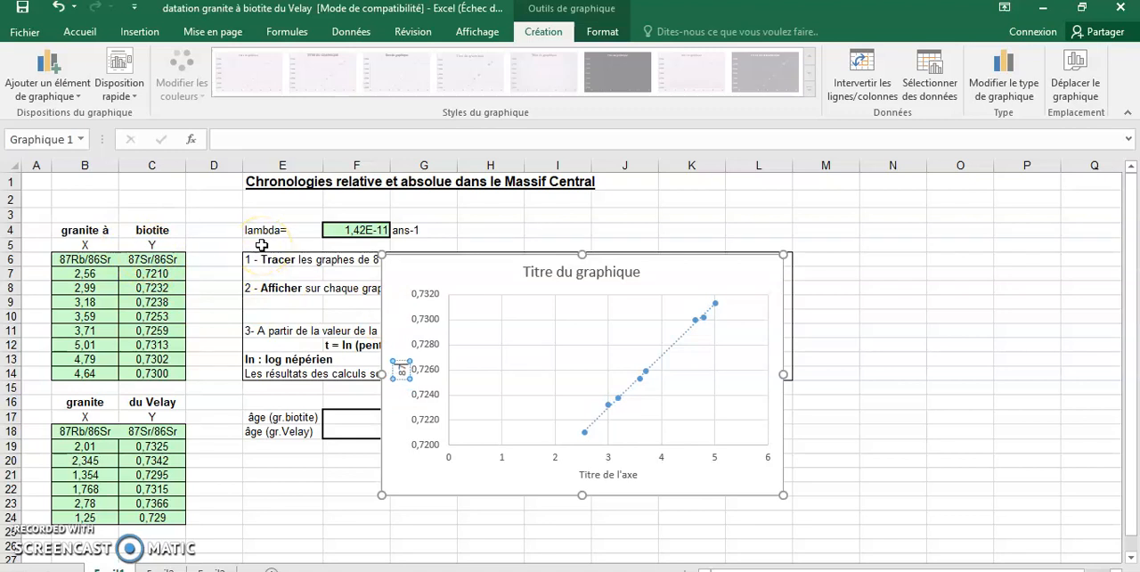
text(87Sr/86)
text(Sr)
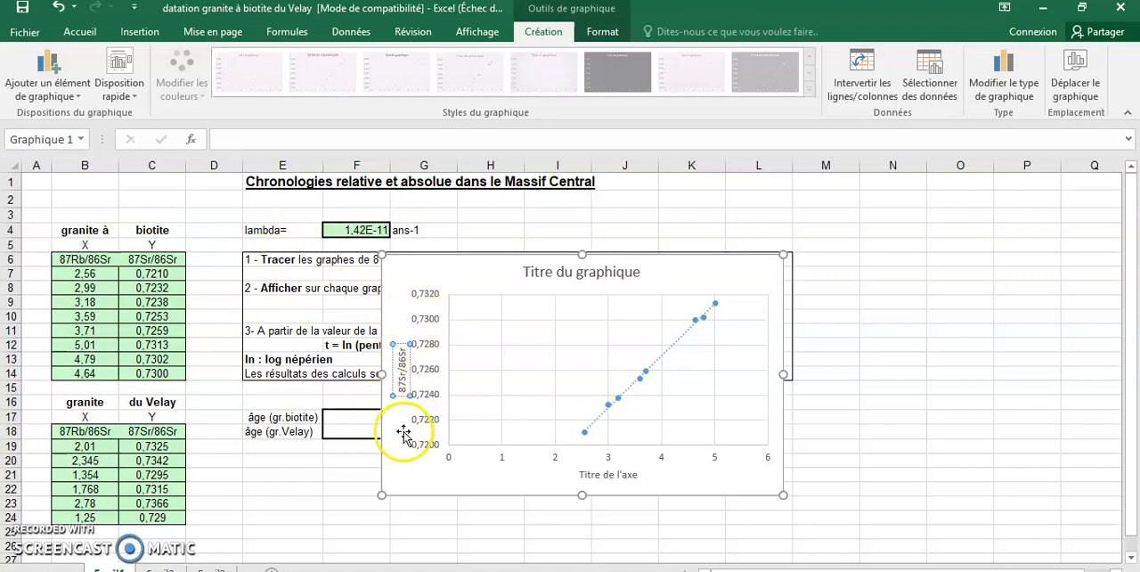
Replace the chart's horizontal axis title with "87Rb/86Sr"
click(592, 474)
click(630, 474)
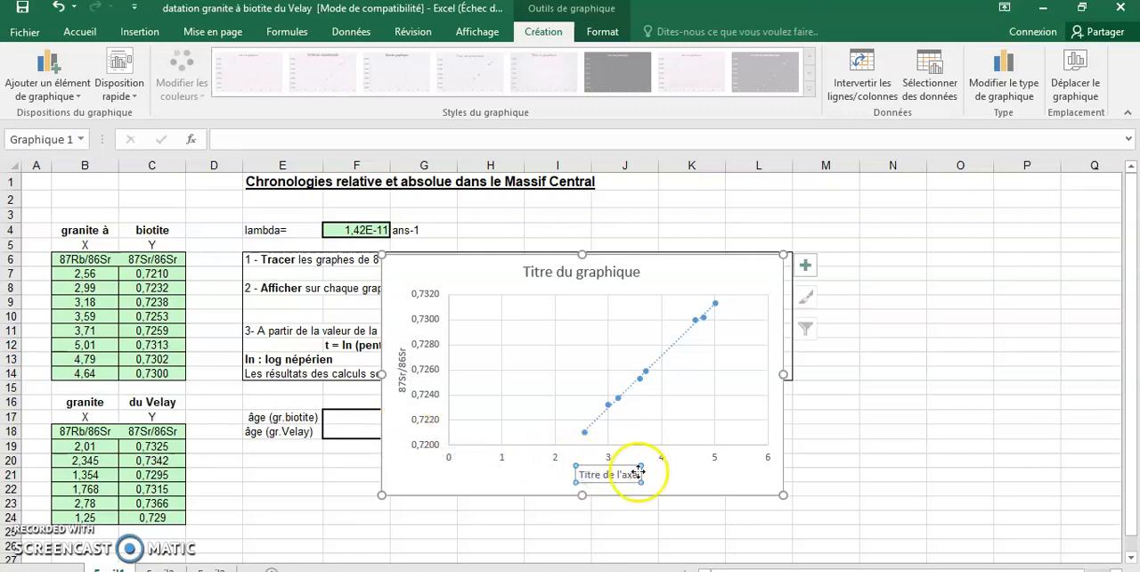
key(BackSpace)
key(BackSpace)
key(BackSpace)
key(BackSpace)
key(BackSpace)
key(BackSpace)
key(BackSpace)
key(BackSpace)
key(BackSpace)
key(BackSpace)
key(BackSpace)
key(BackSpace)
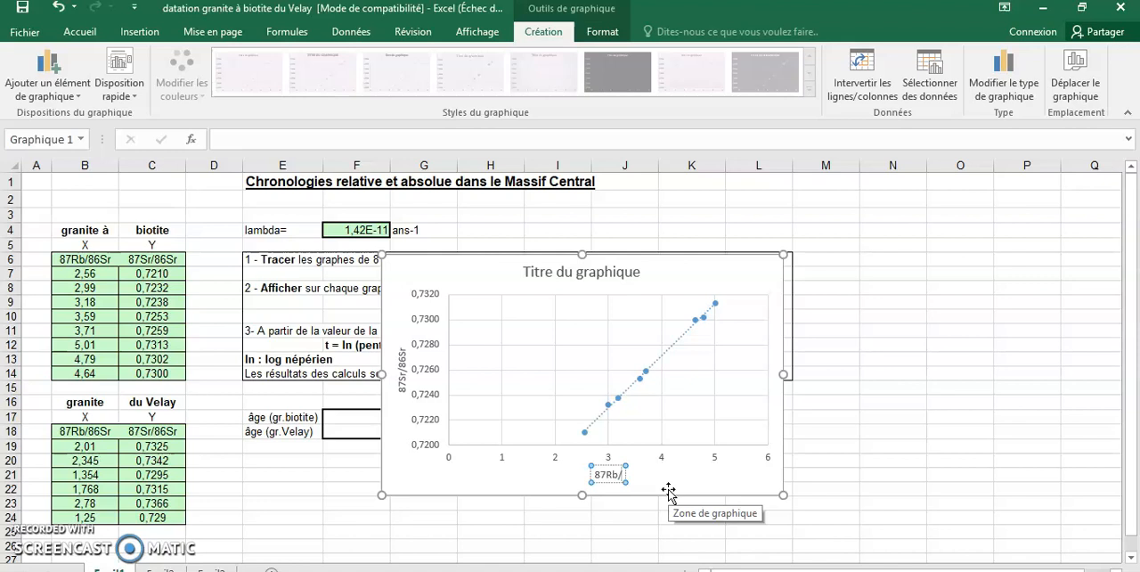
text(Sr)
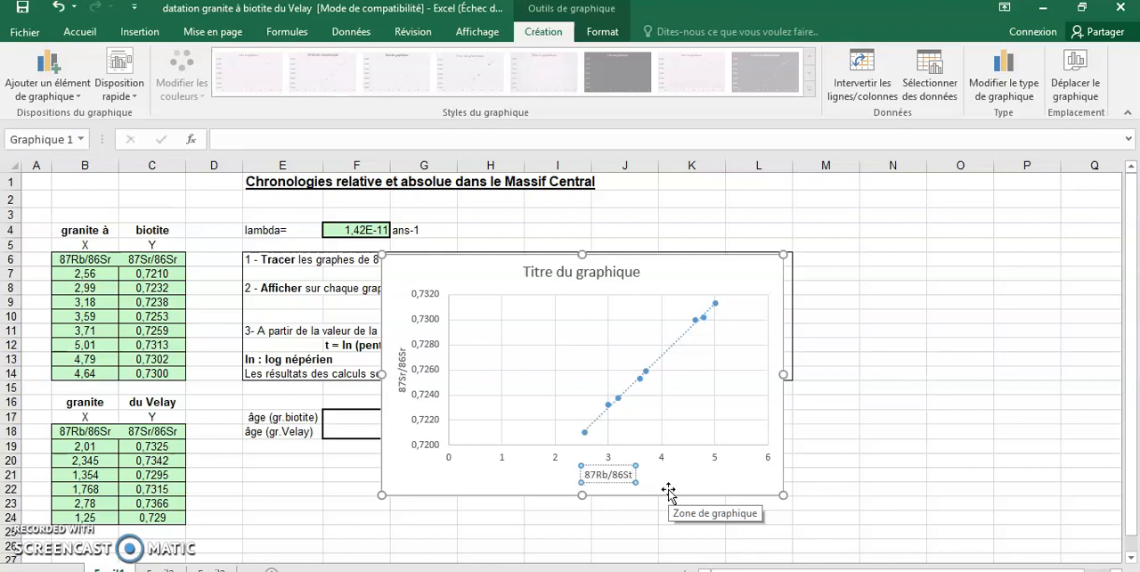
key(BackSpace)
text(r)
Replace the chart title with "Evolution du 87Sr/86Sr en fonction 87Rb/86Sr dans le granite à biotite"
click(547, 271)
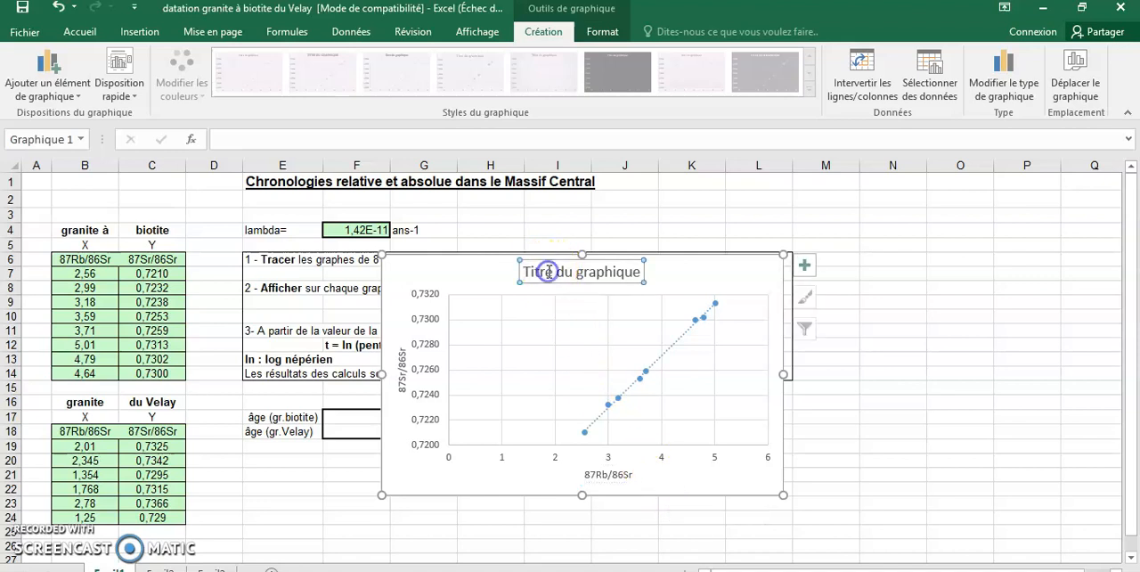
drag(643, 272, 517, 278)
text(Evolution d)
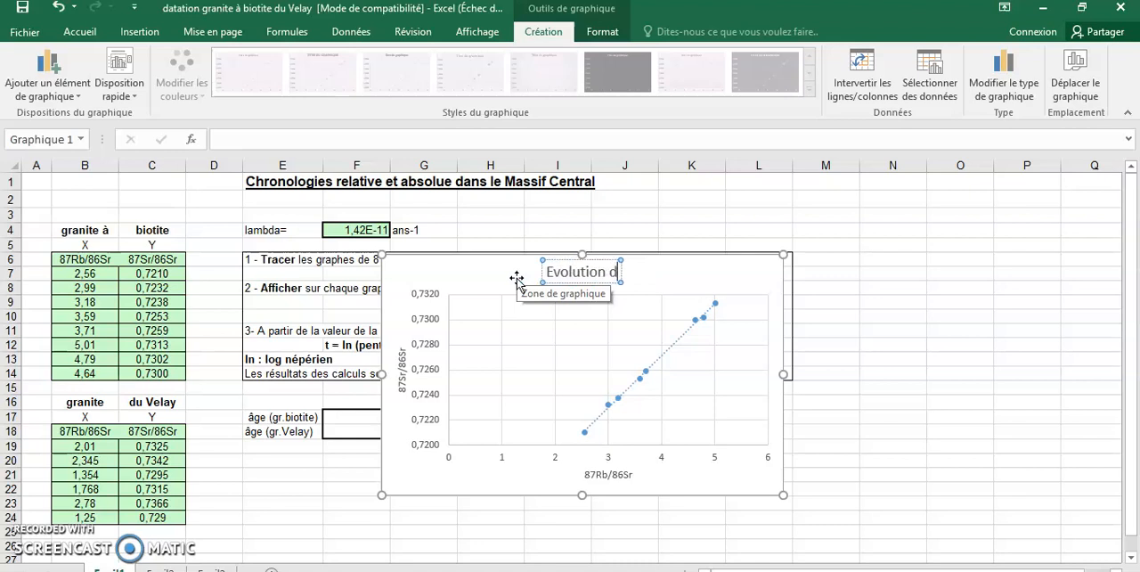
text(u)
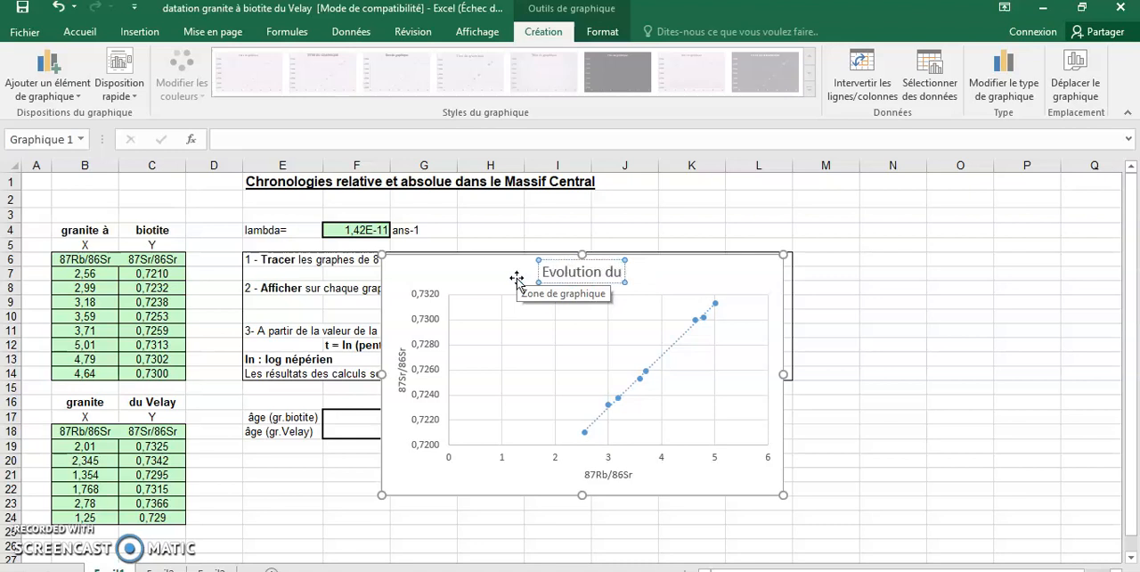
text( 87Sr)
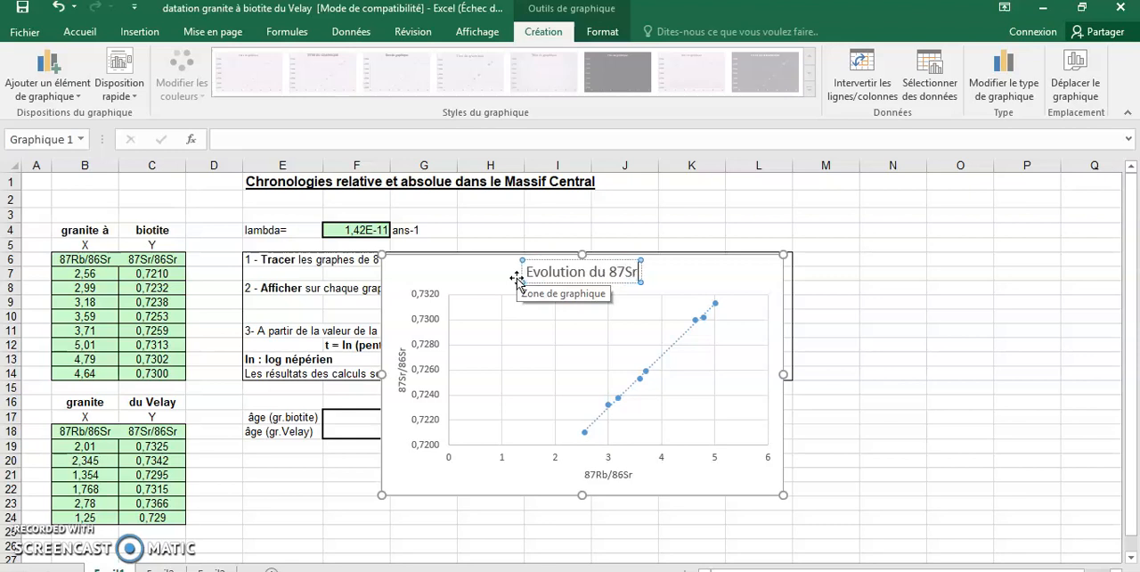
text(!)
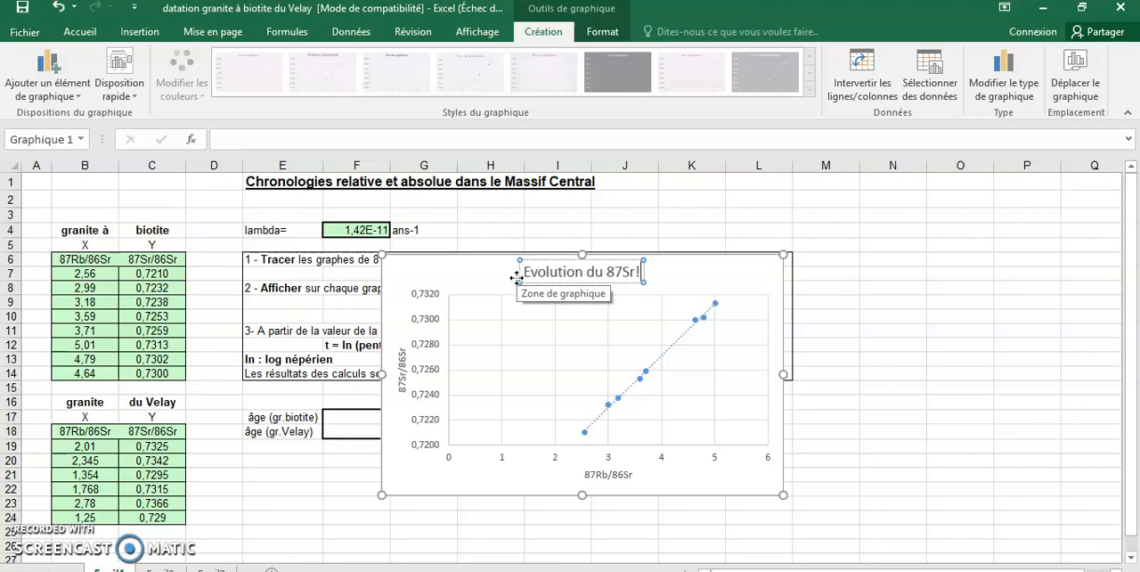
key(BackSpace)
text(/86Sr en fo)
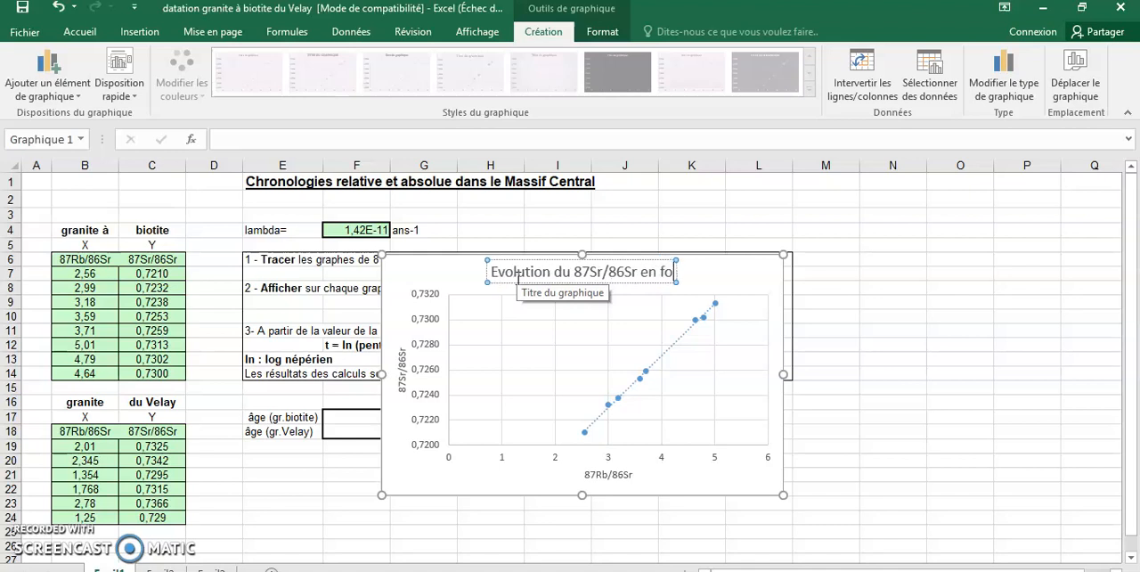
text(nction)
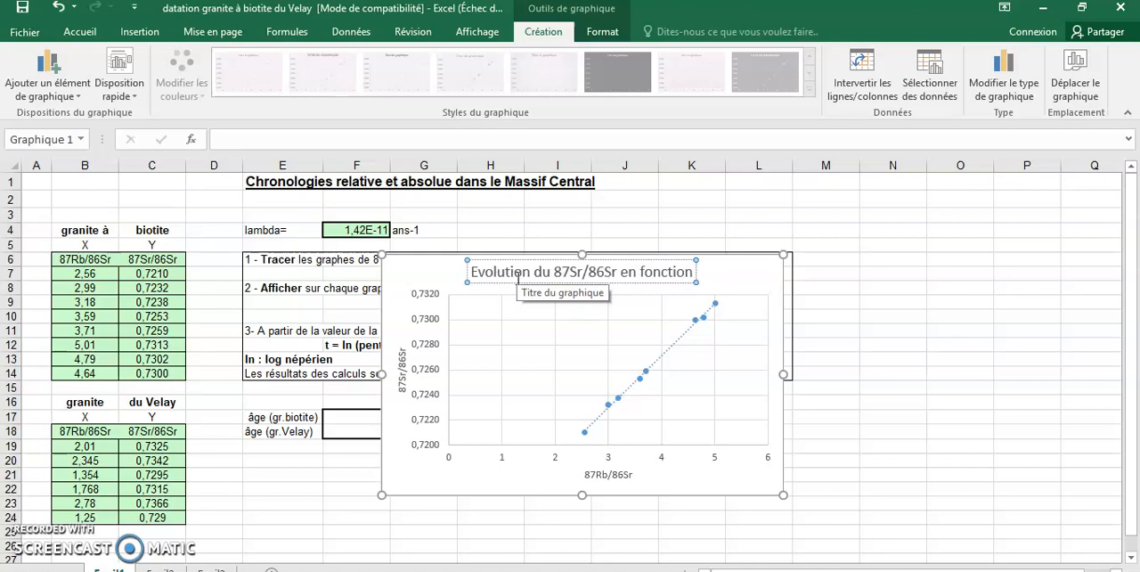
text( 87R)
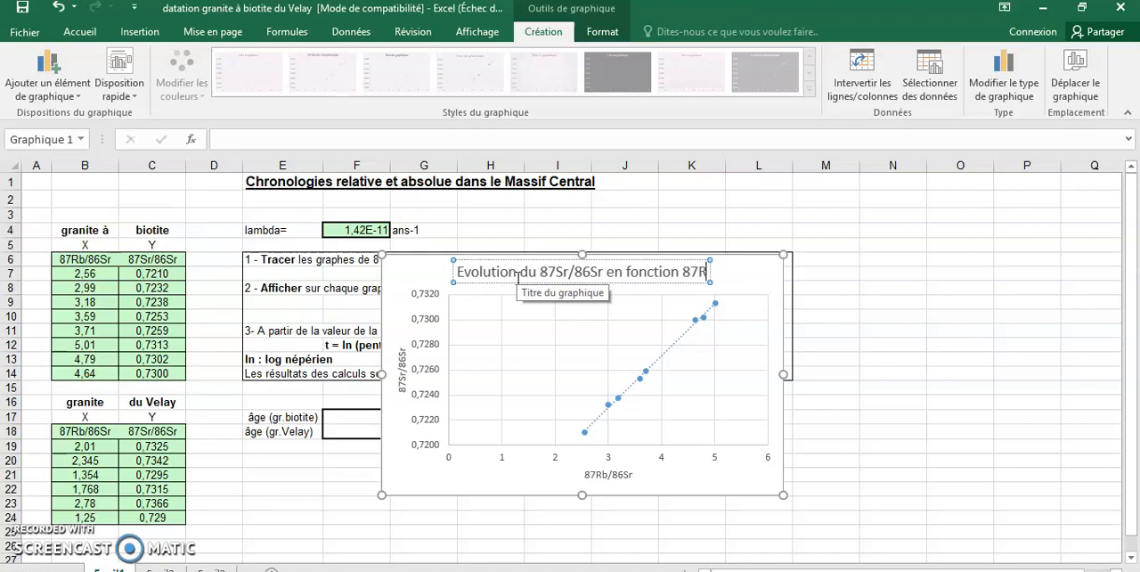
text(b)
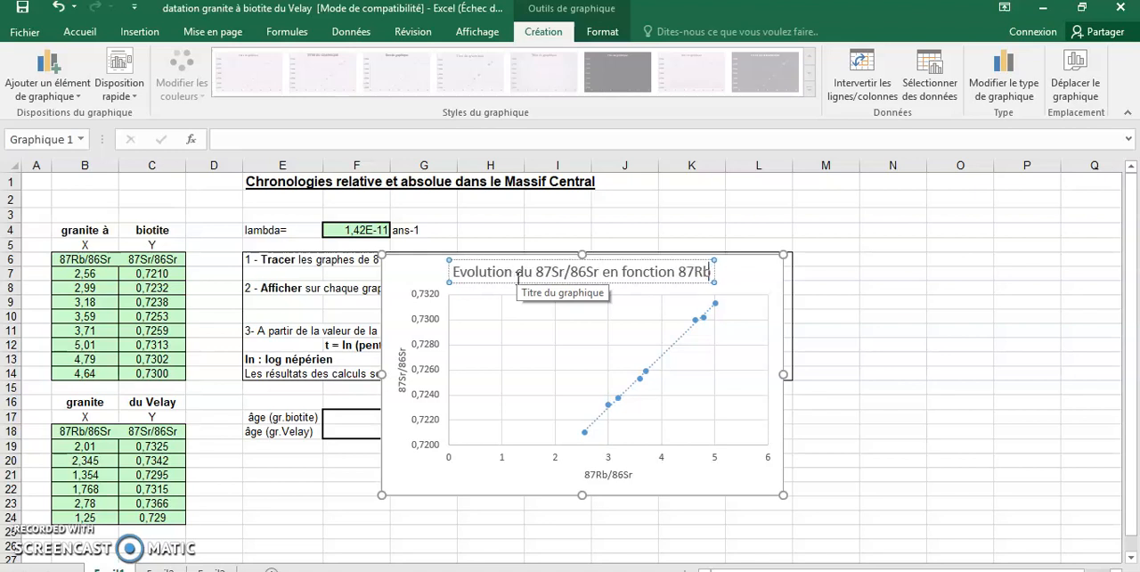
text(/)
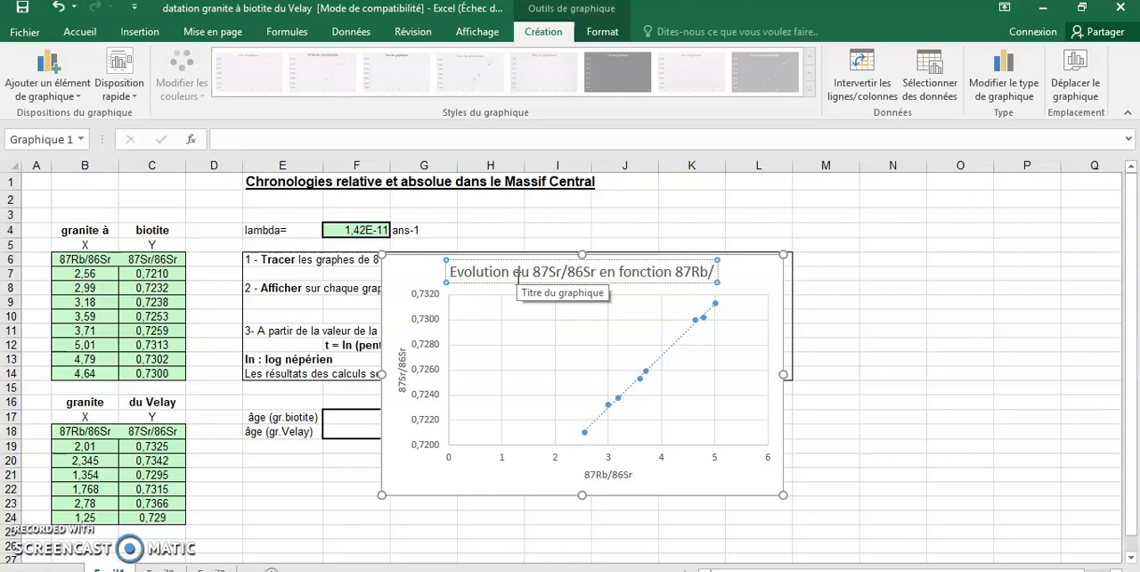
text(86Sr)
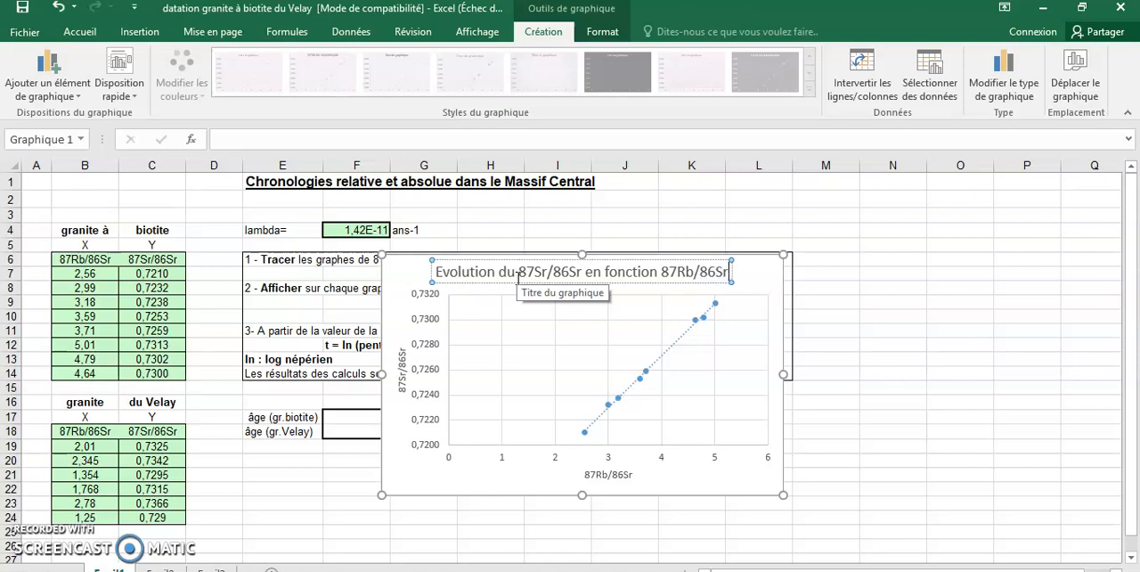
text( dans le granit)
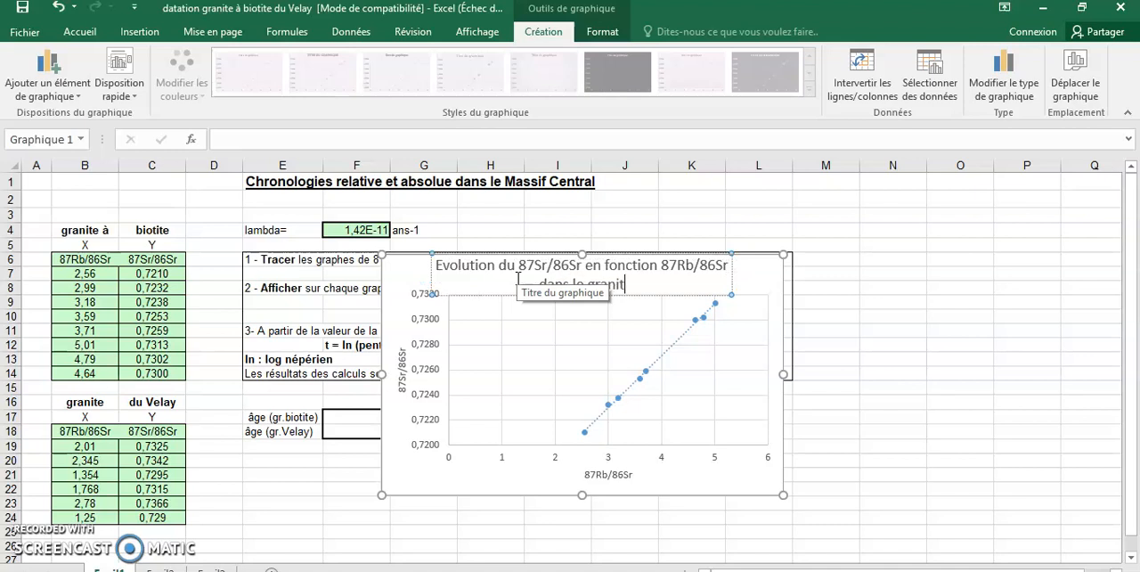
text(e à biotite)
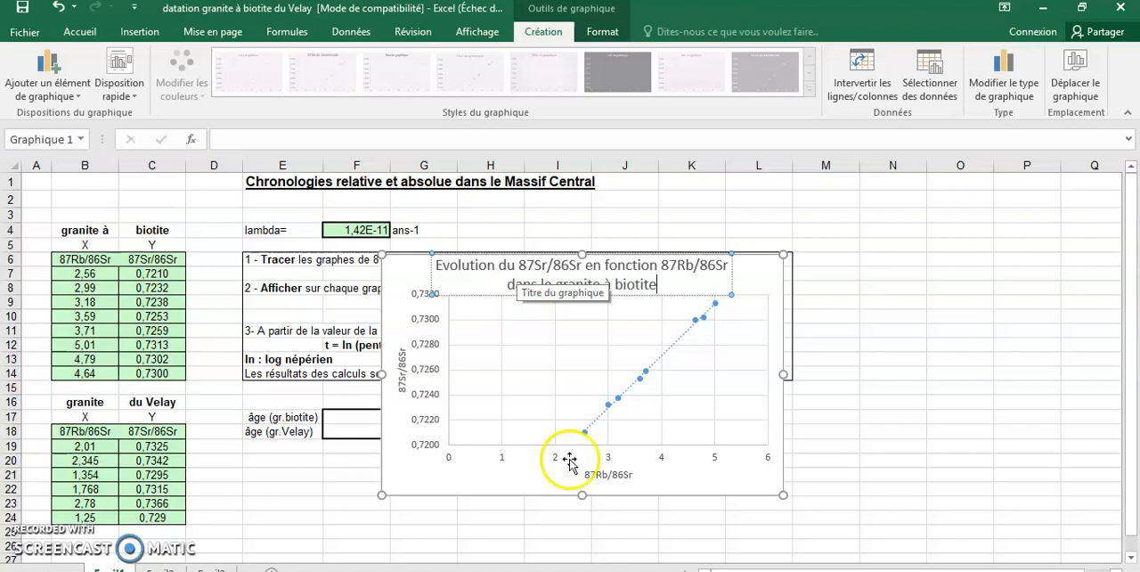
click(703, 479)
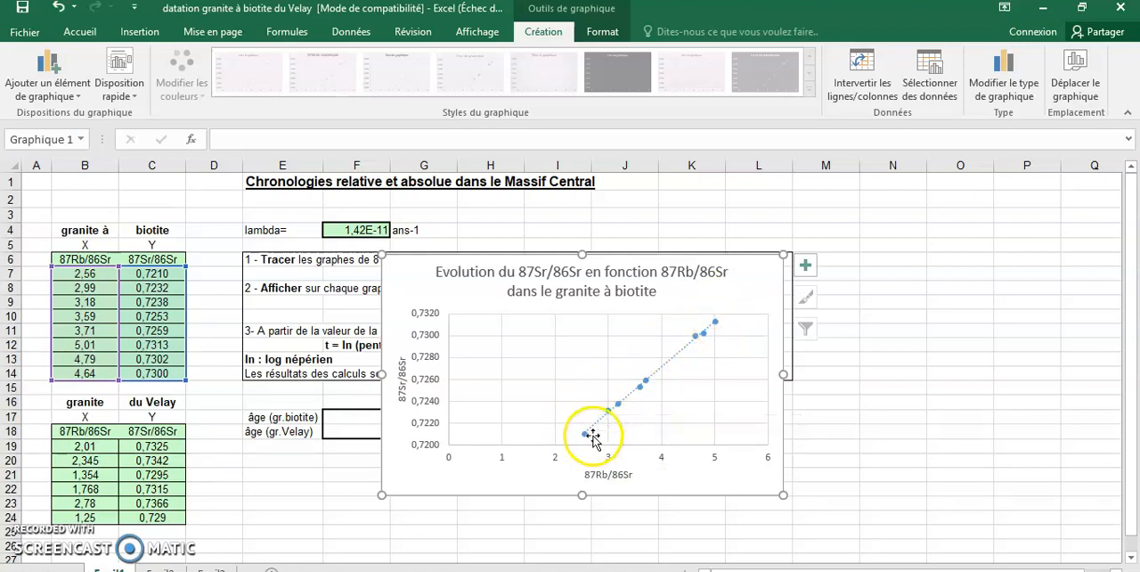
Display the linear trendline's equation on the chart and move its label into the empty area above and left of the line
click(806, 265)
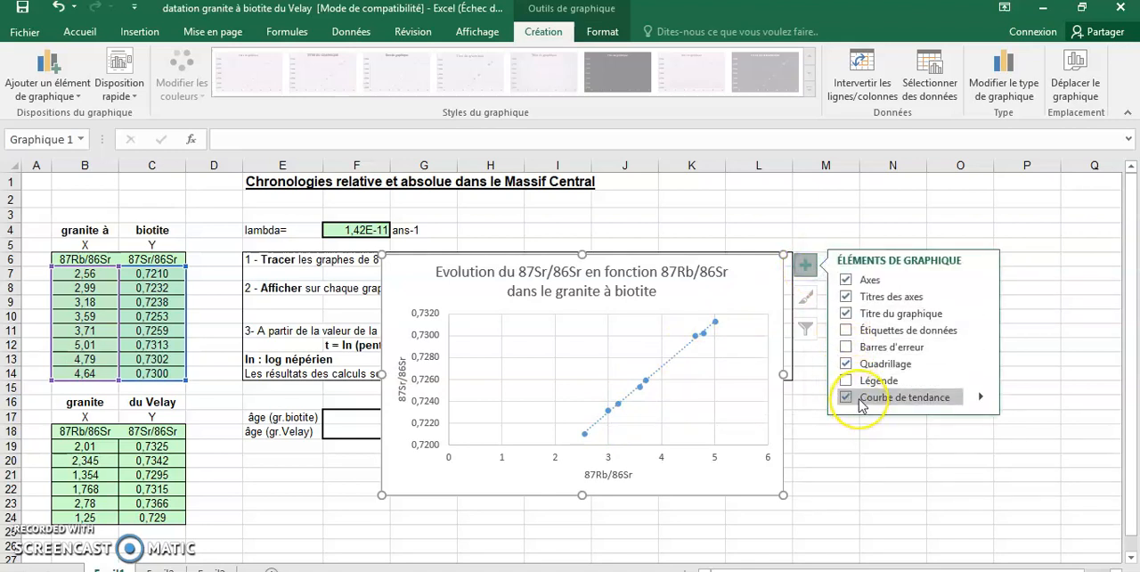
click(953, 399)
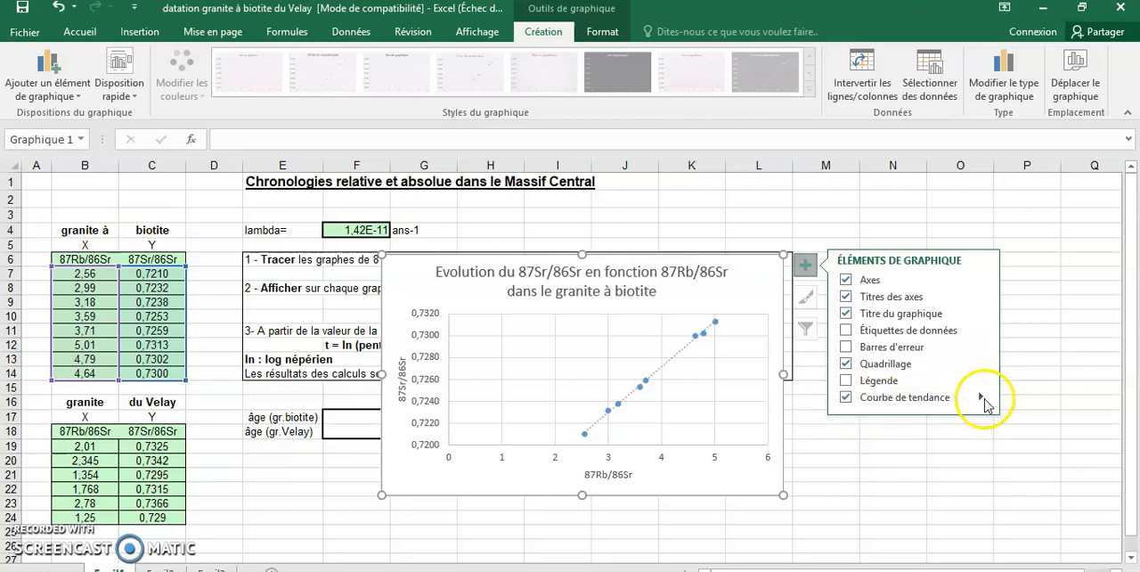
click(981, 397)
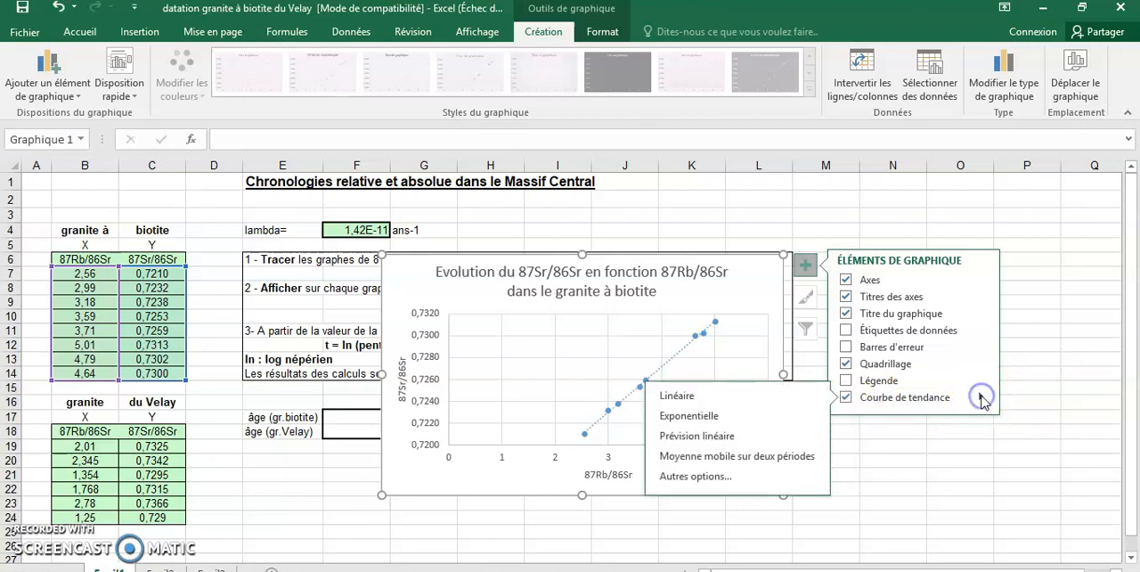
click(712, 478)
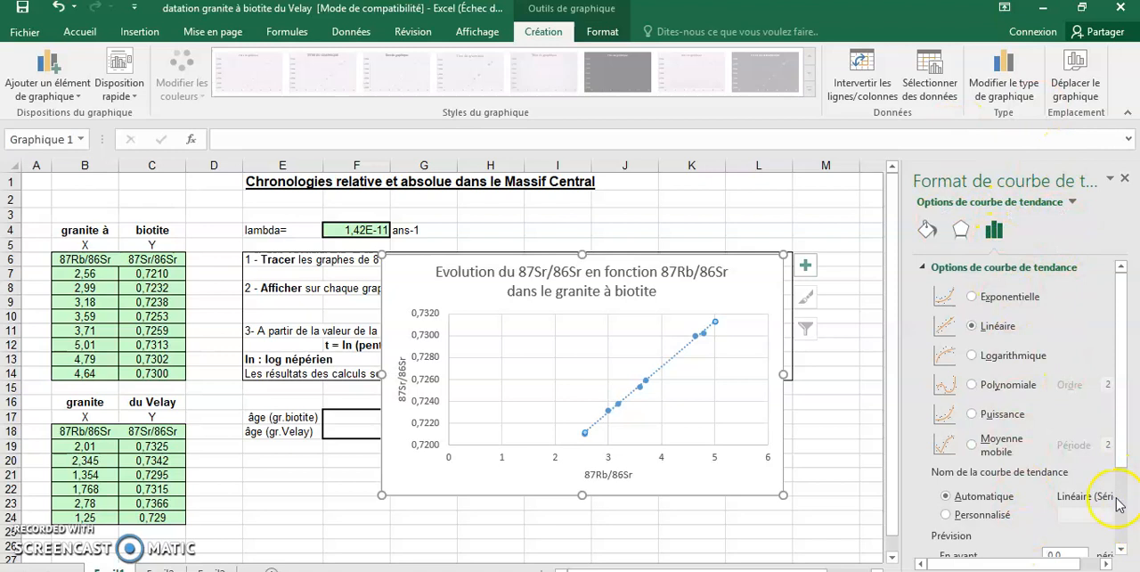
drag(1119, 462, 1120, 538)
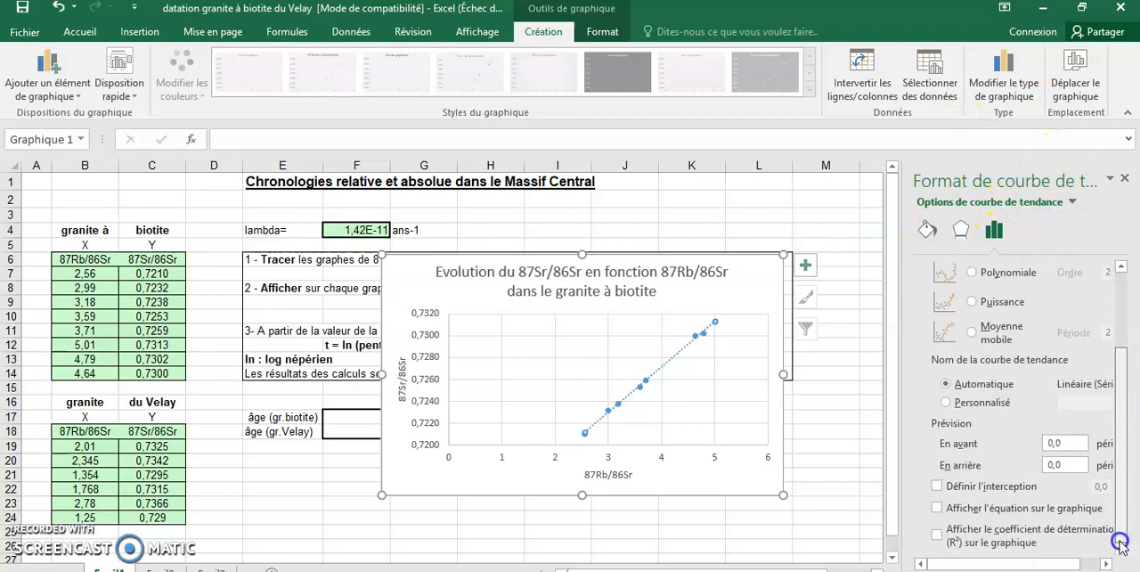
click(940, 508)
click(654, 330)
drag(655, 329, 579, 331)
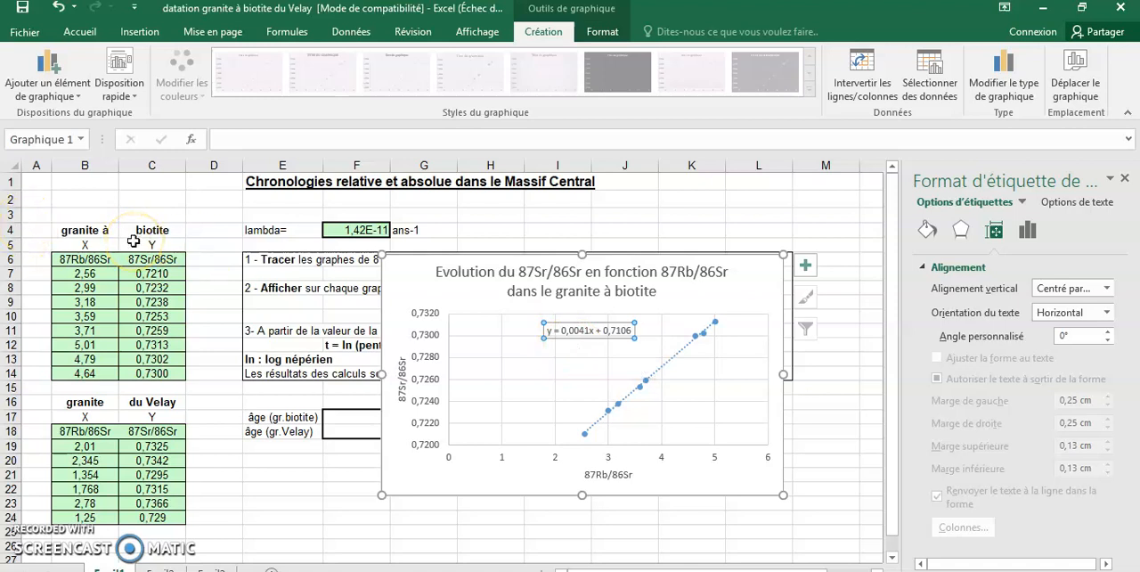
Move the chart below the instruction box so that it no longer covers the instructions and the age cells
drag(403, 259, 486, 394)
click(679, 508)
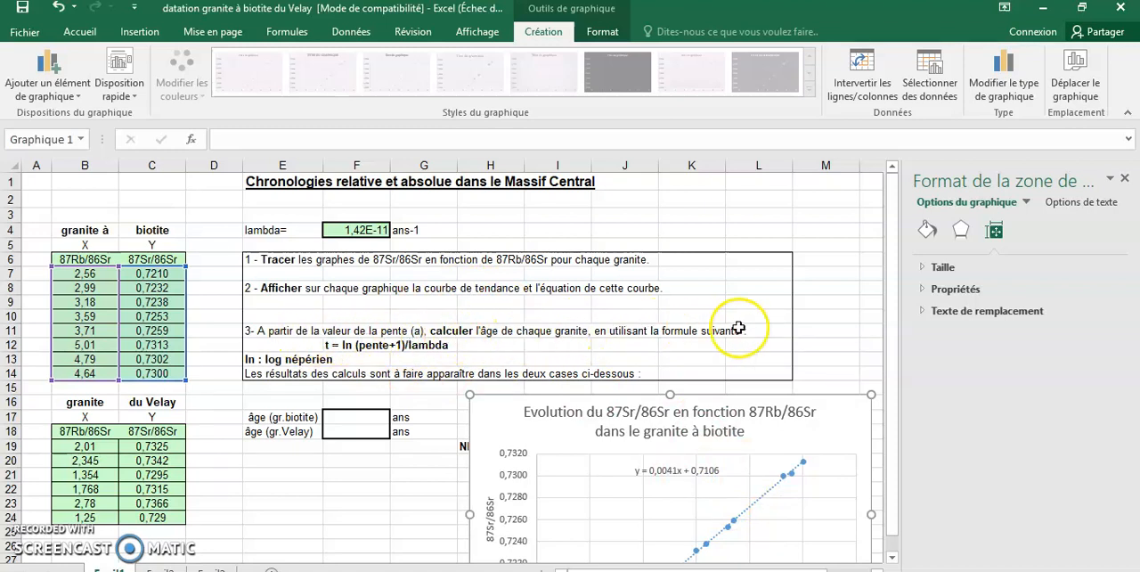
Insert the LN function with the number 1,0041 in the biotite granite's age cell F17
click(335, 417)
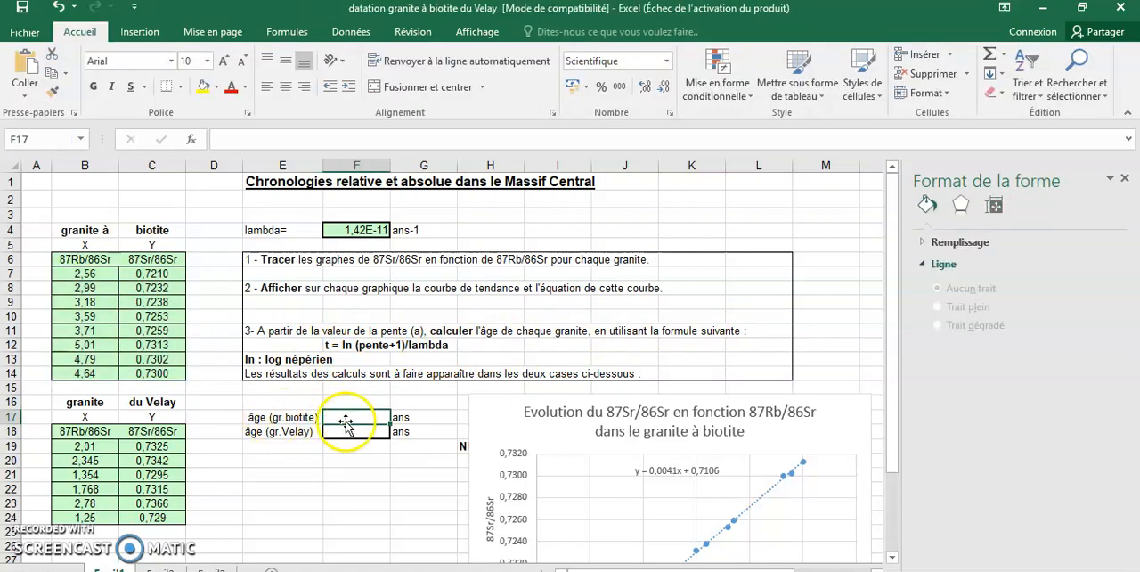
click(218, 141)
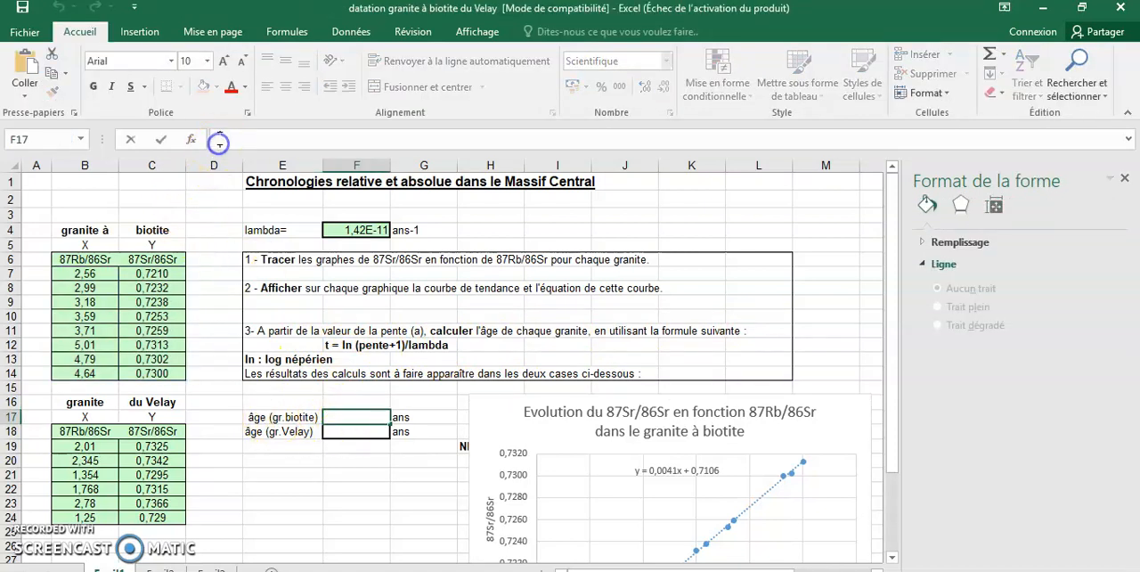
text(=)
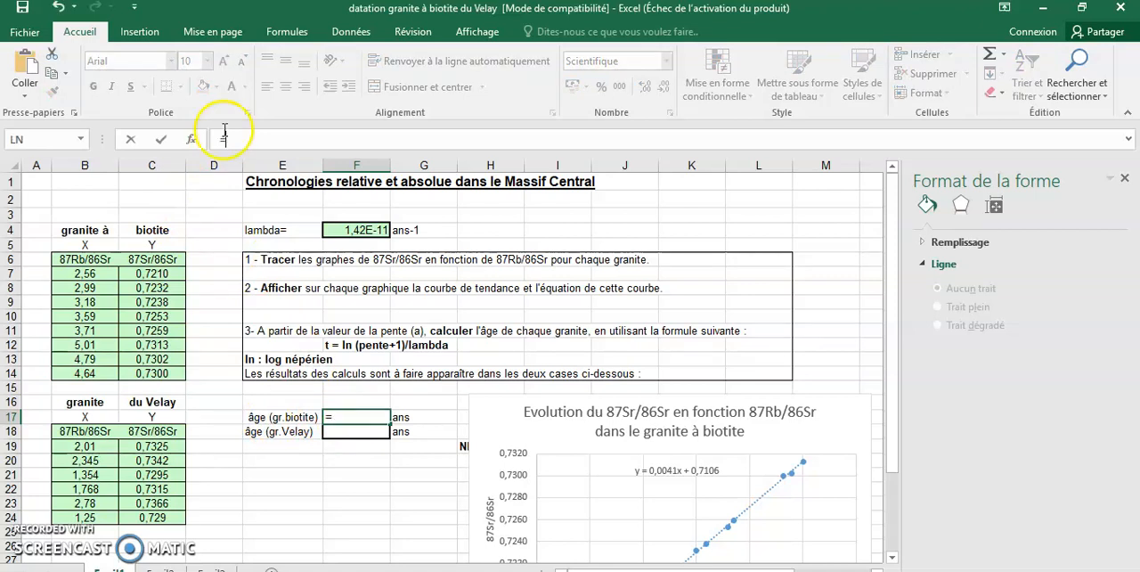
click(287, 34)
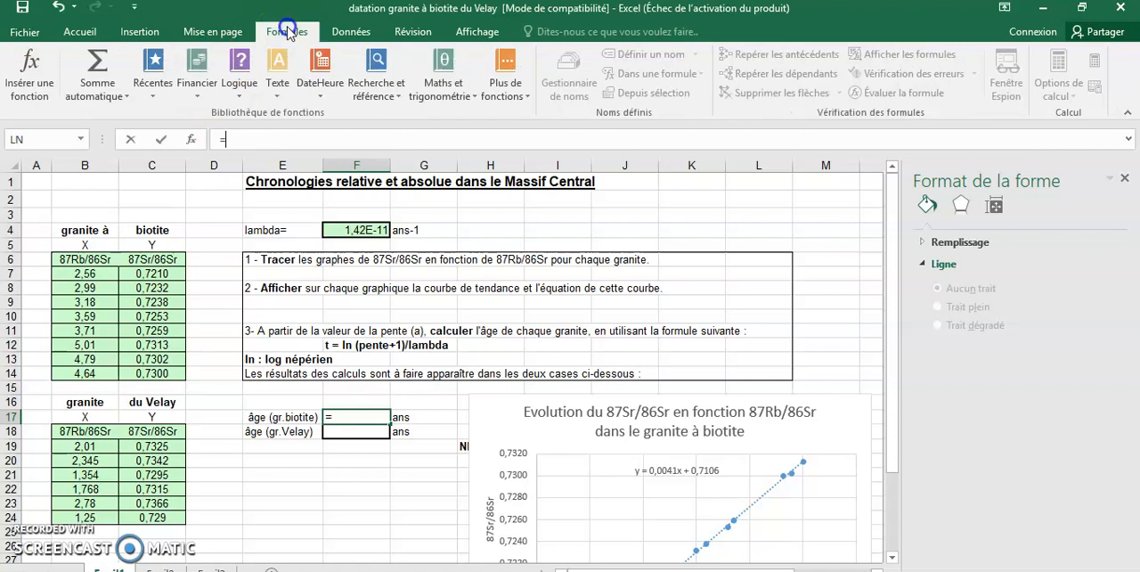
click(30, 67)
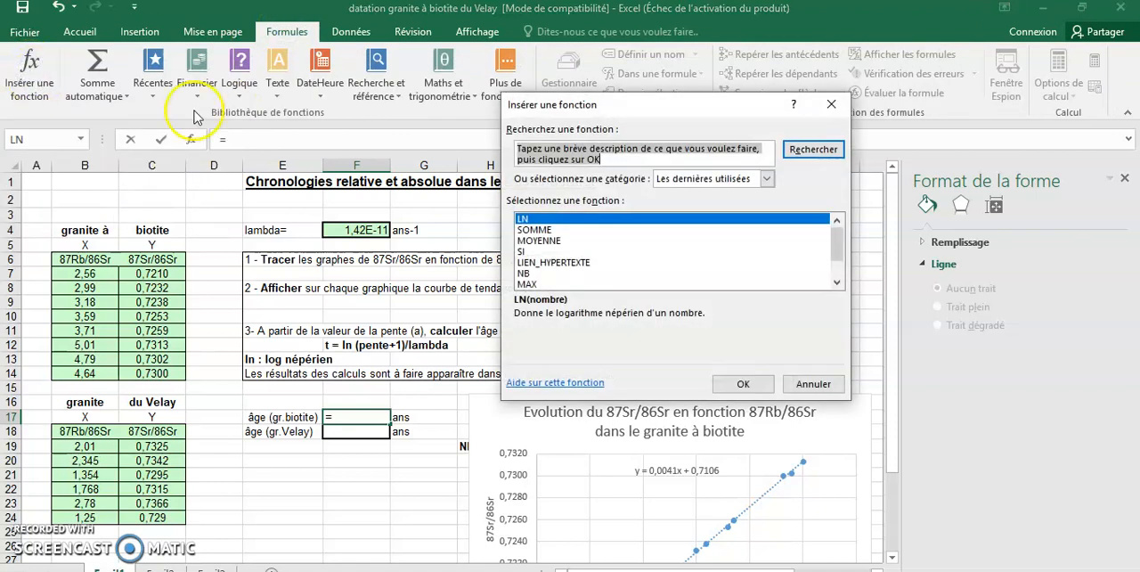
click(525, 219)
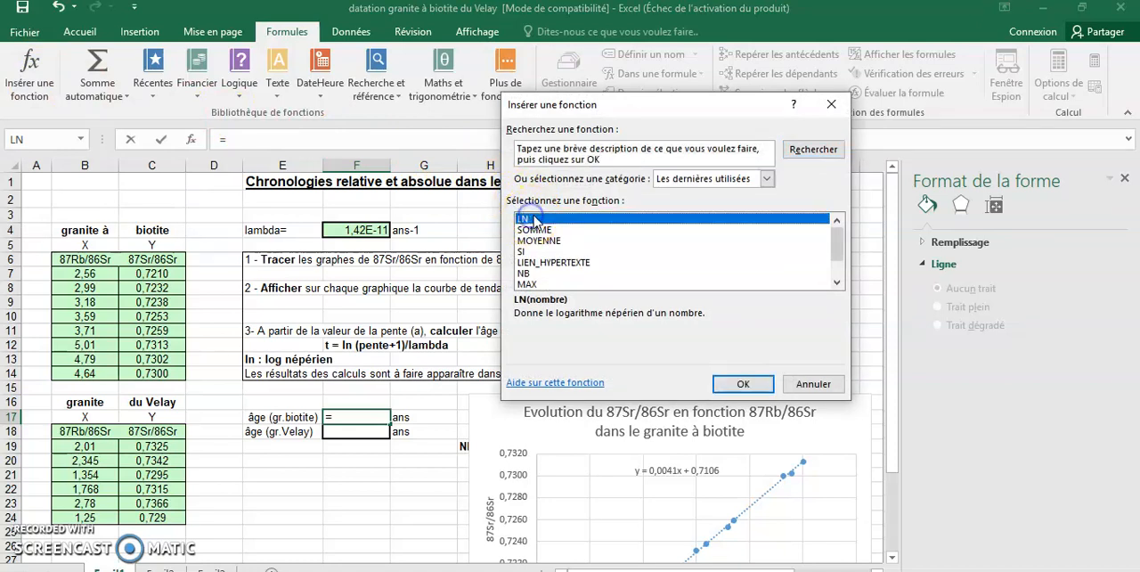
click(742, 383)
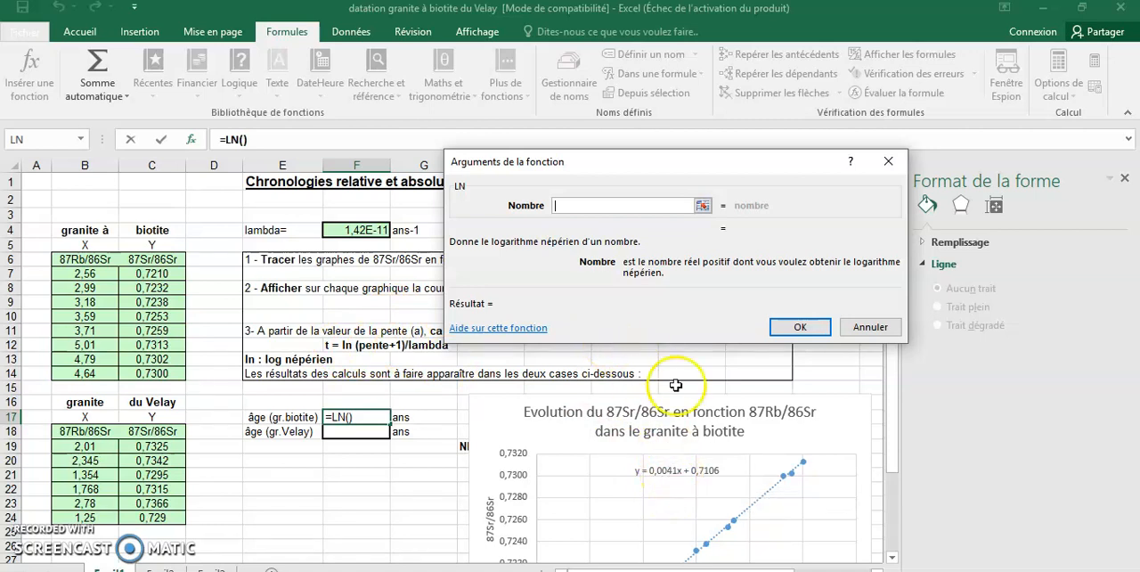
text(1,00)
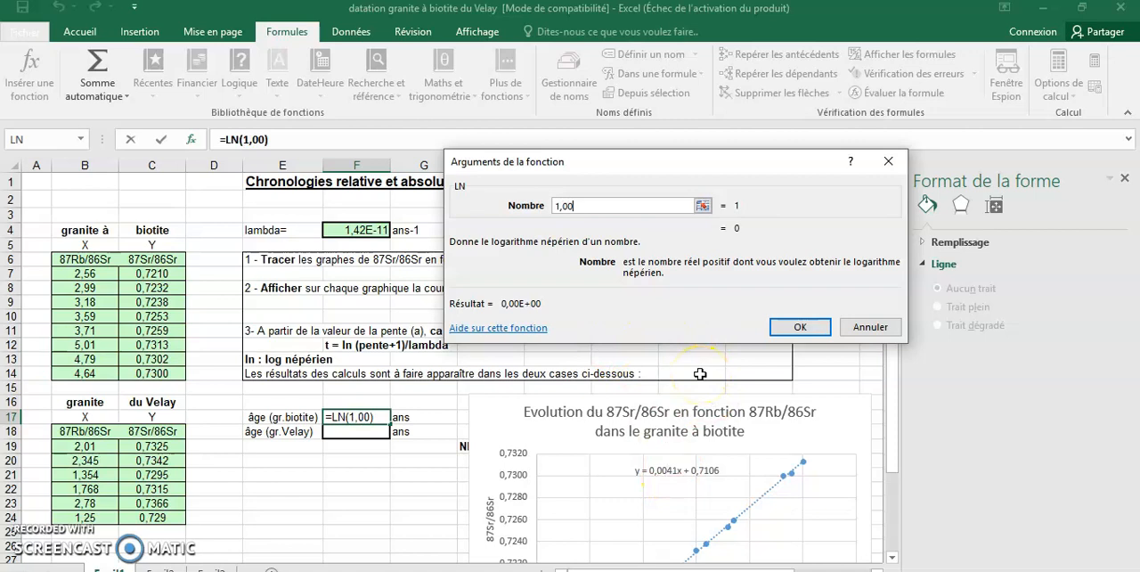
text(41)
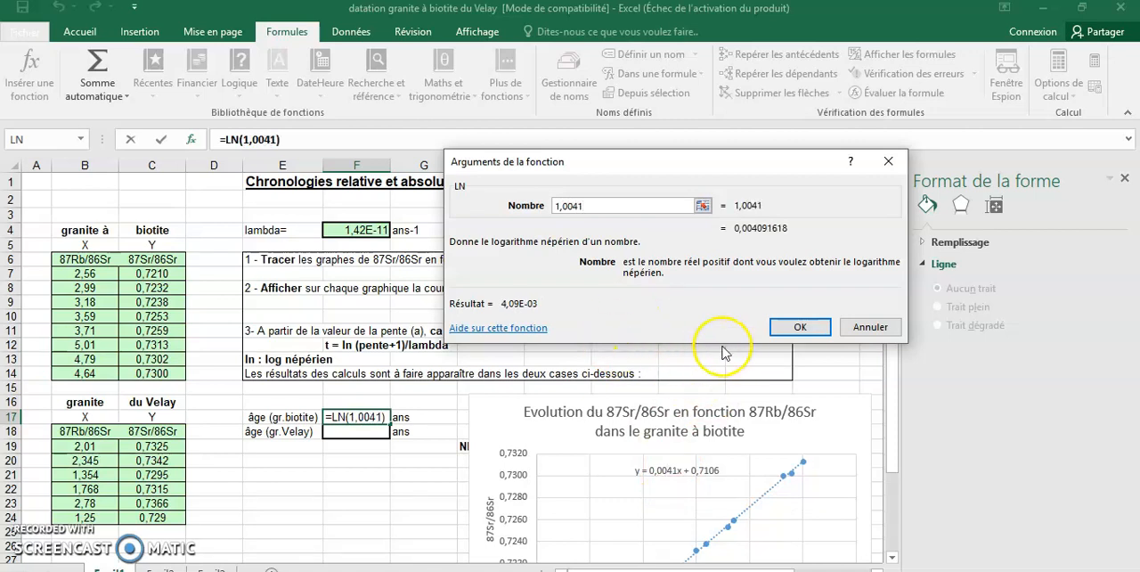
click(790, 326)
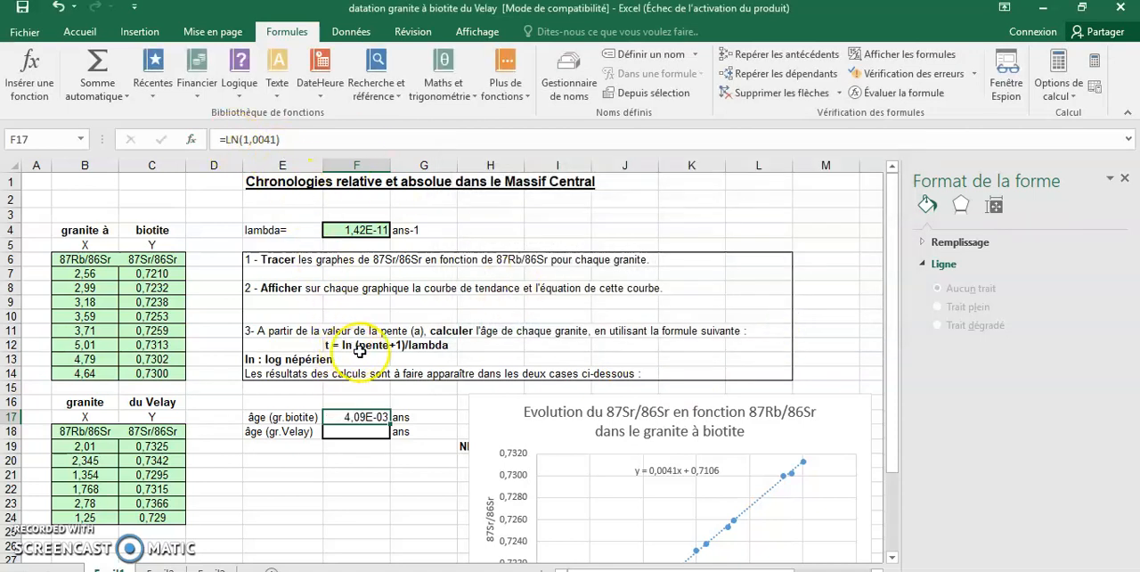
Extend the formula in F17 to divide the logarithm by the lambda value in F4, giving =LN(1,0041)/F4
click(295, 138)
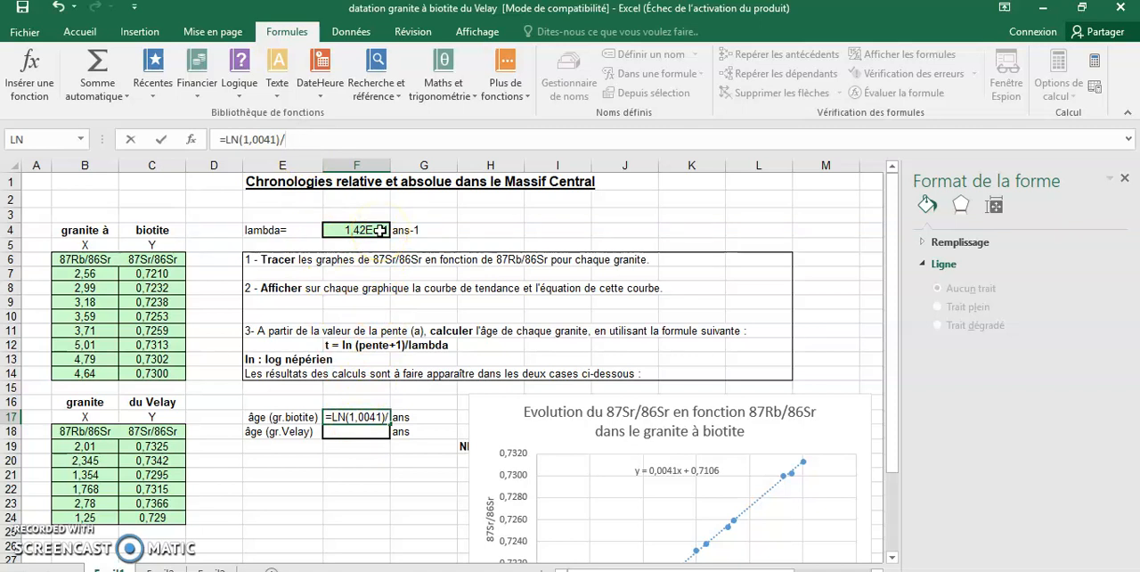
click(380, 230)
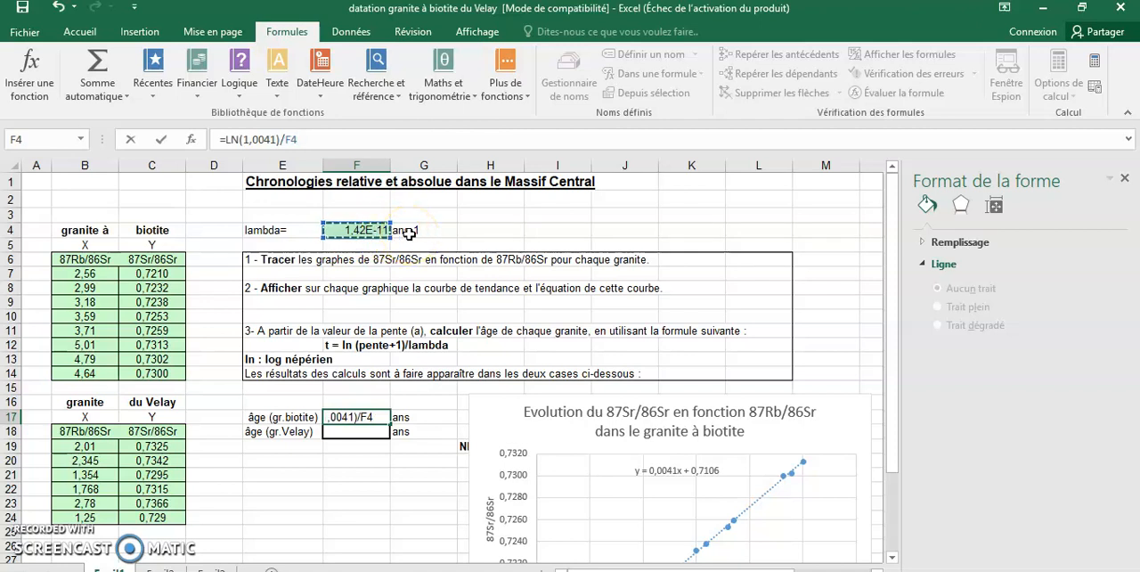
key(Return)
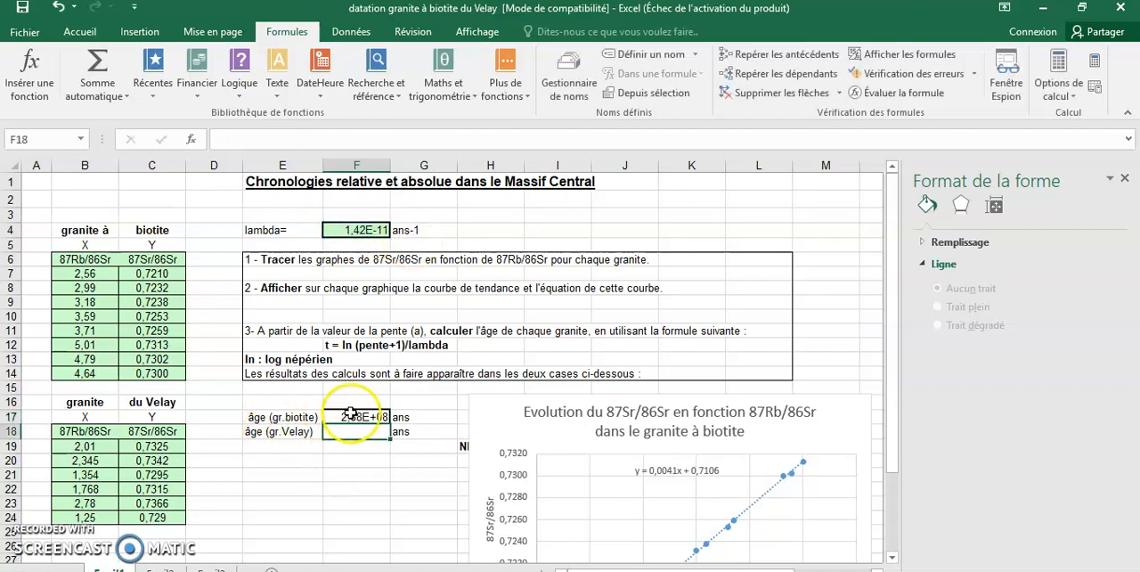